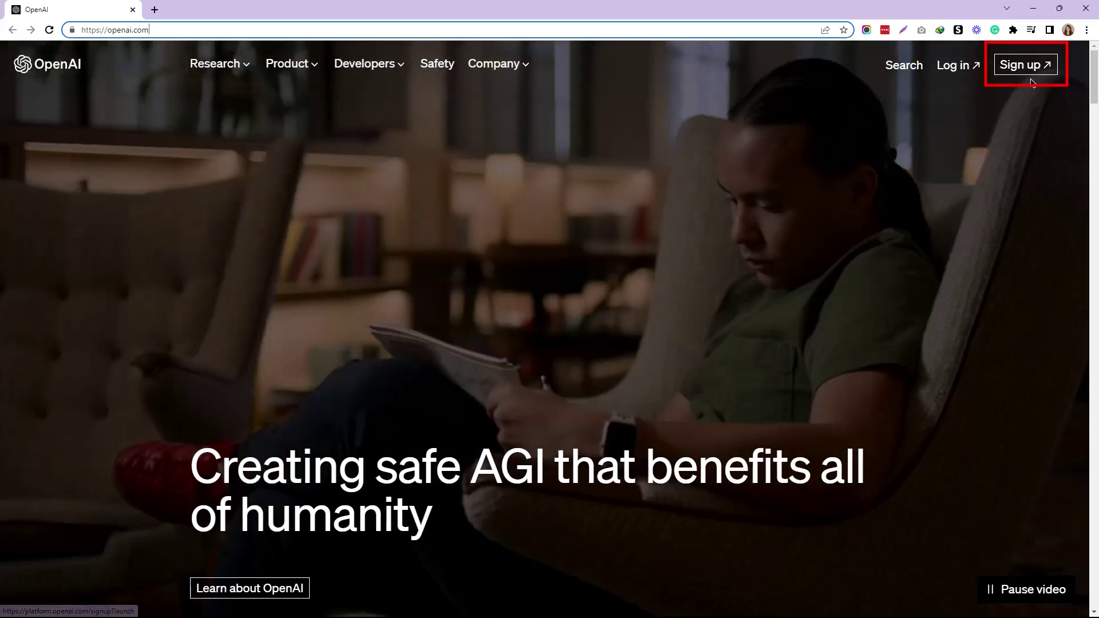
Step: Start creating an OpenAI account from the openai.com homepage
left_click(1026, 64)
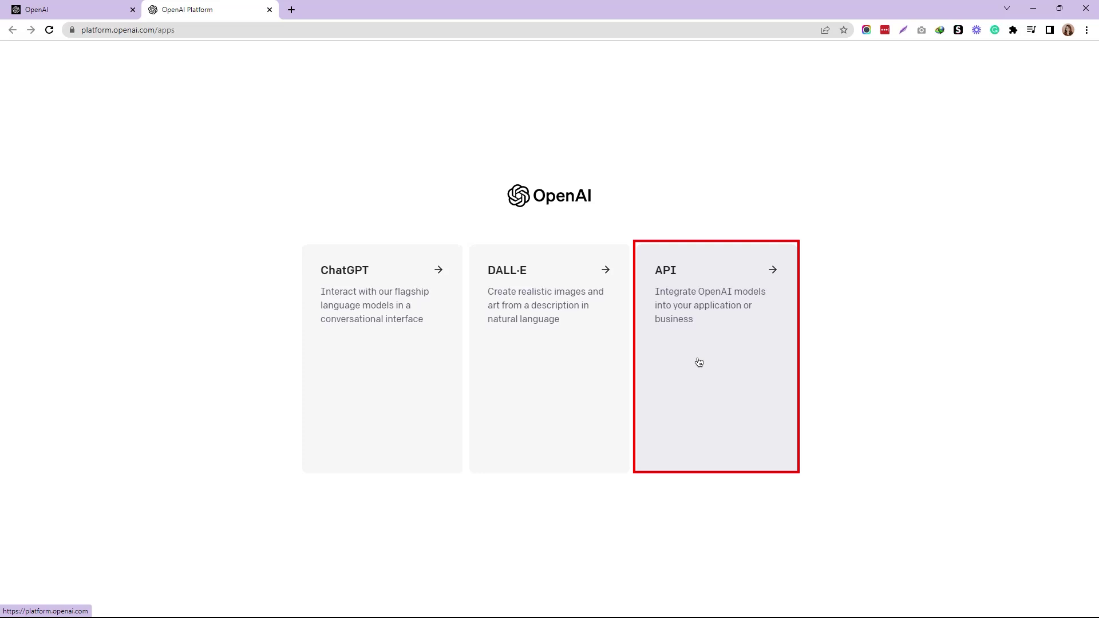
Step: Choose the API product on the OpenAI Platform apps page
left_click(699, 363)
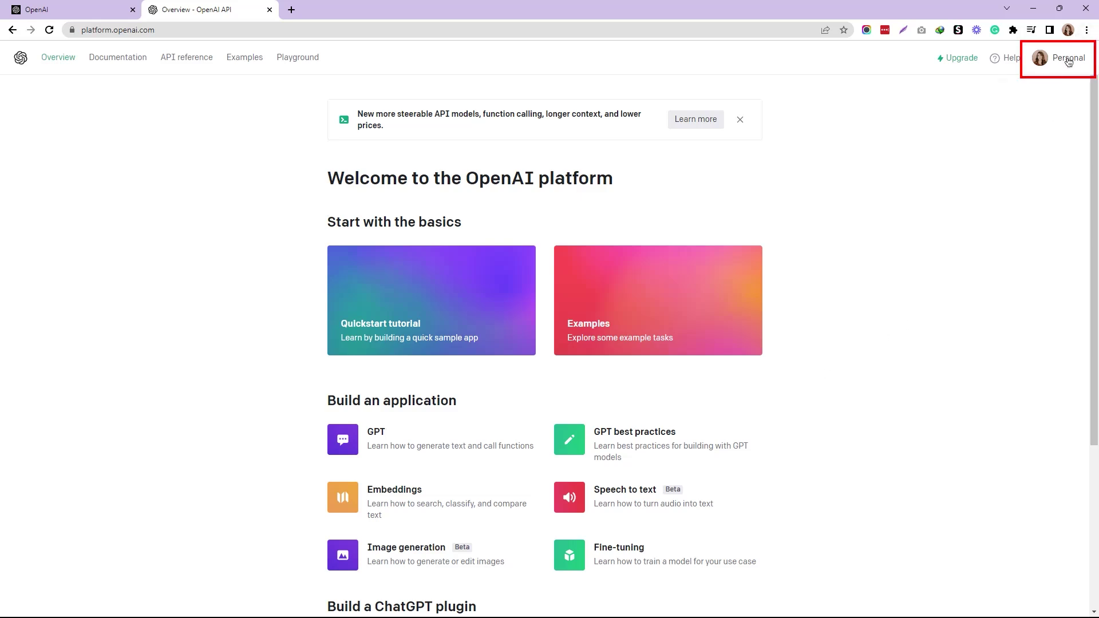
Step: Go to View API keys from the Personal account menu
left_click(1069, 60)
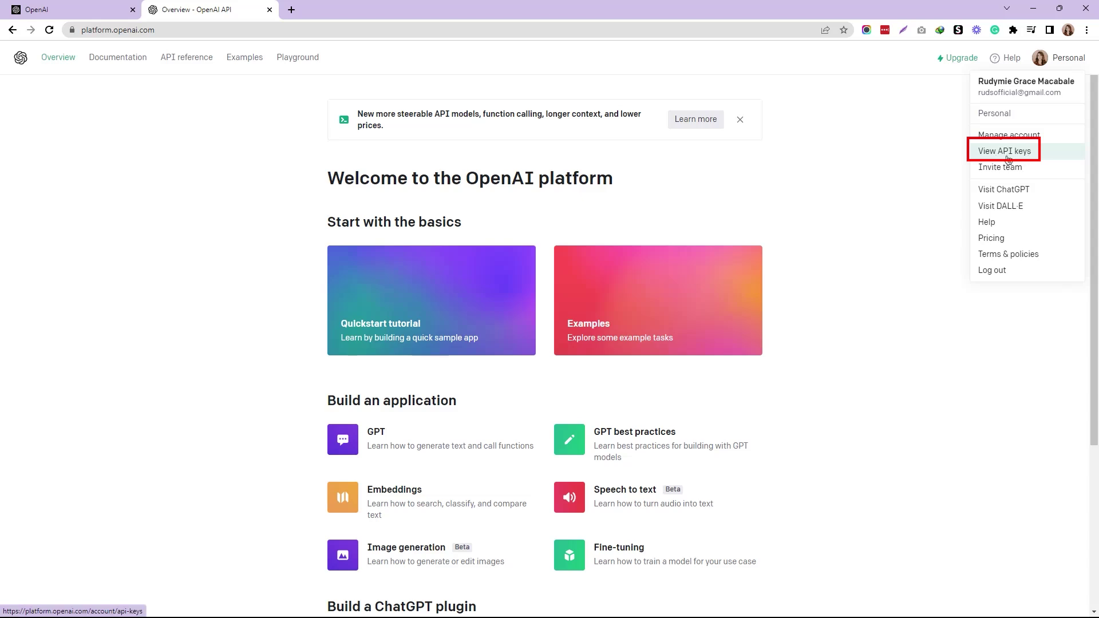
left_click(1005, 151)
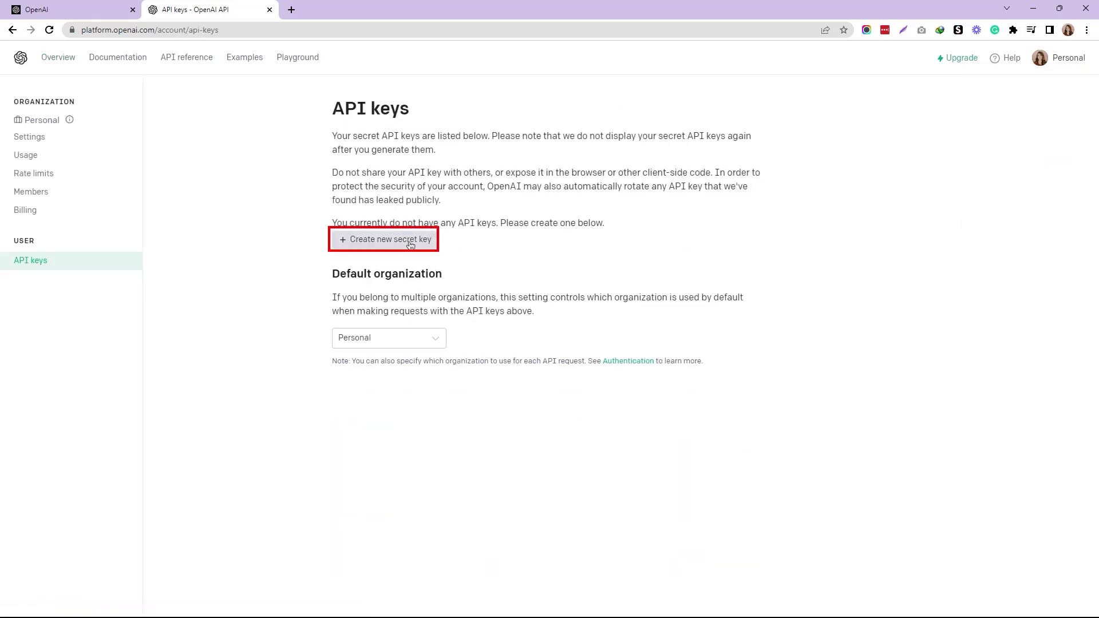
Step: Create a secret key named 'My secret key'
left_click(411, 243)
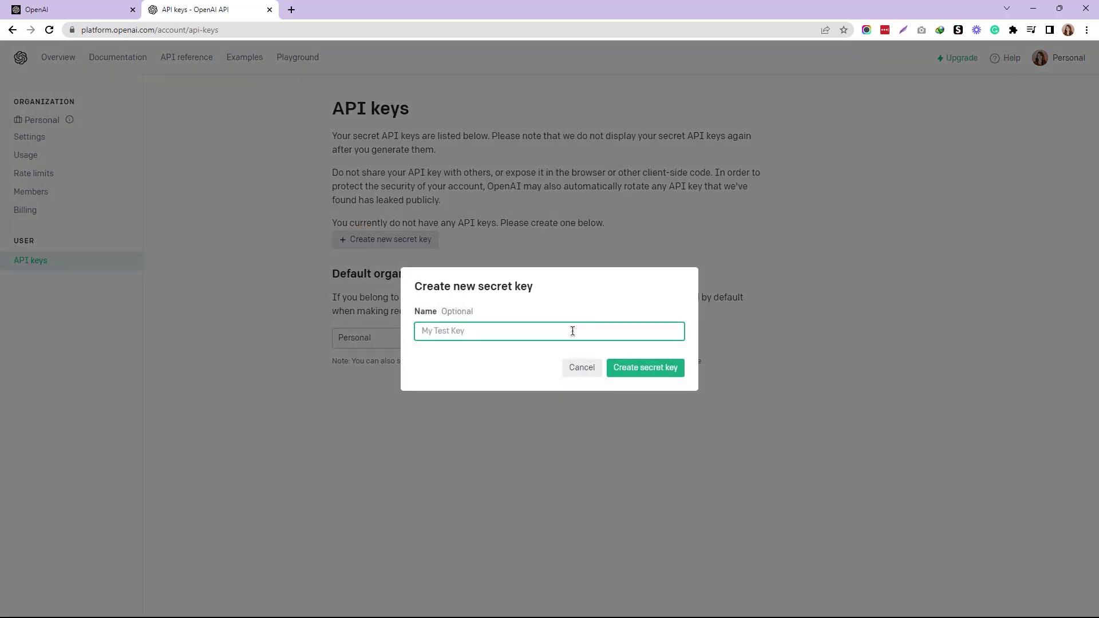
type("My secret jk")
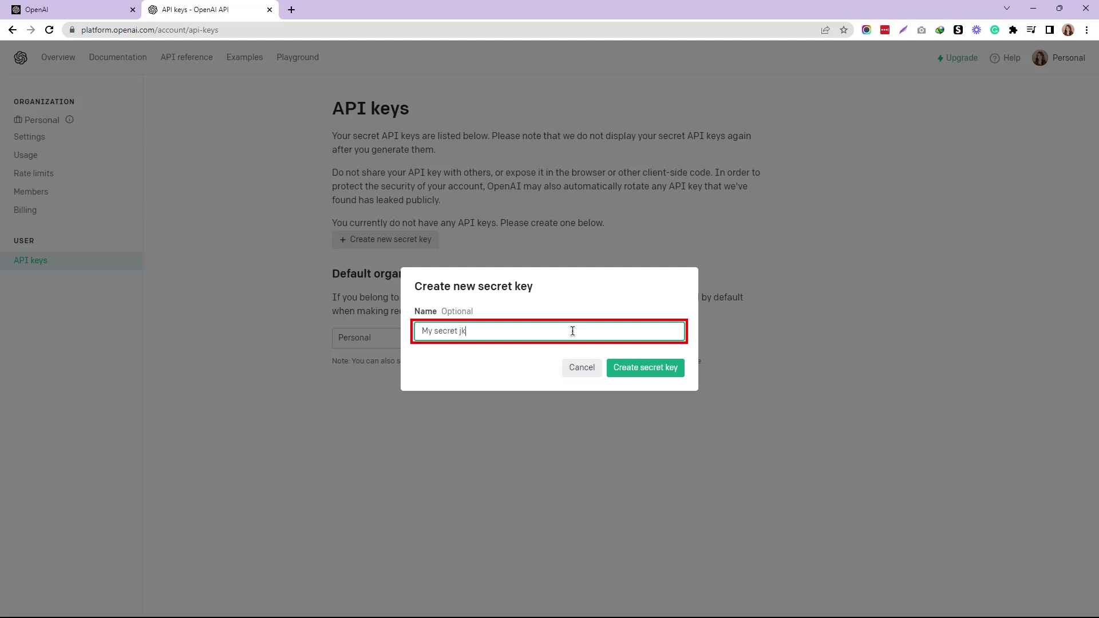
key("BackSpace")
key("BackSpace")
type("key")
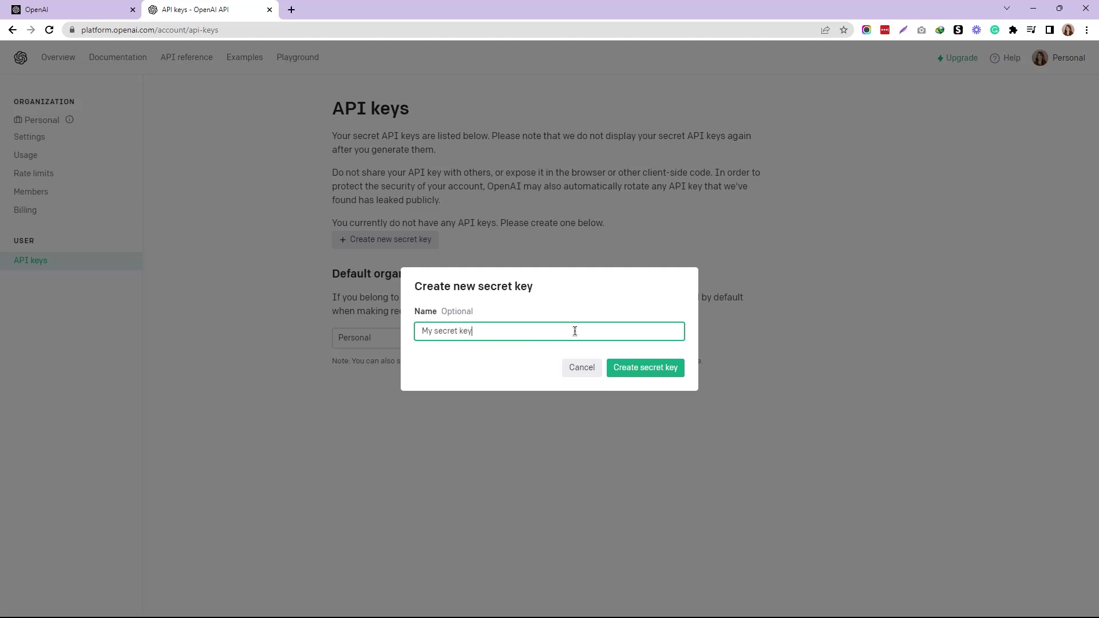
left_click(645, 367)
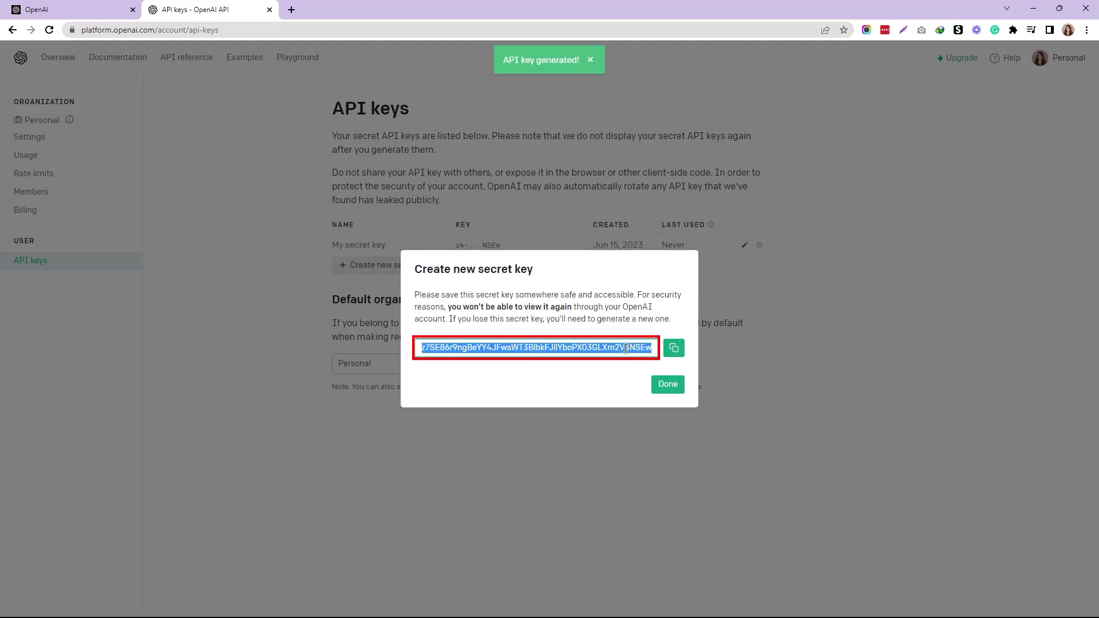
Step: Copy the new secret key and paste it into Article Machine's GPT API field
left_click(673, 348)
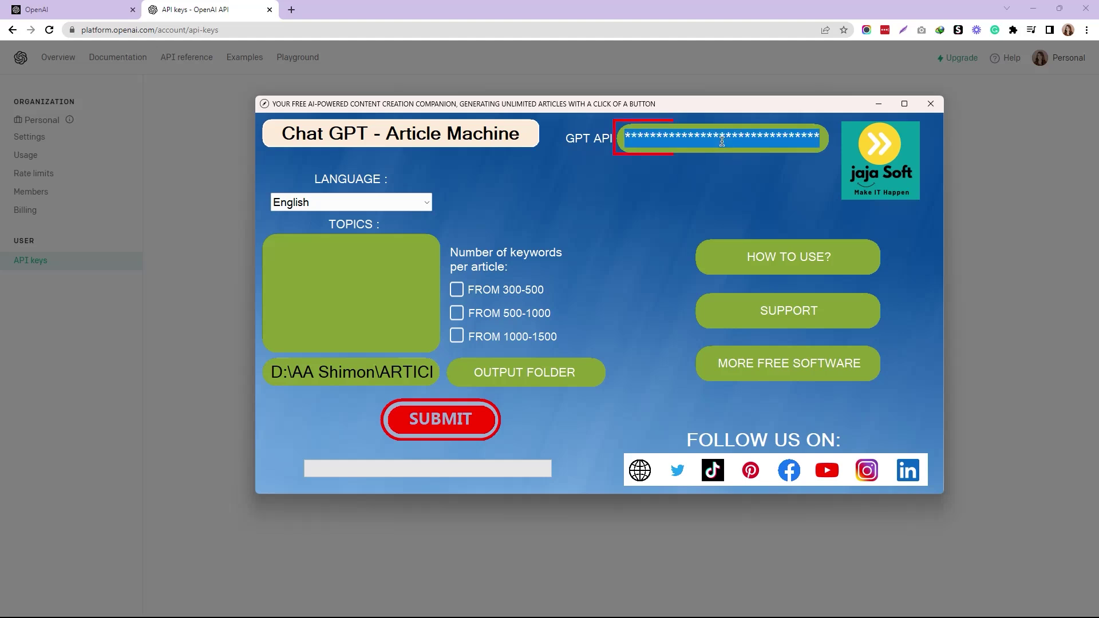
key("ctrl+v")
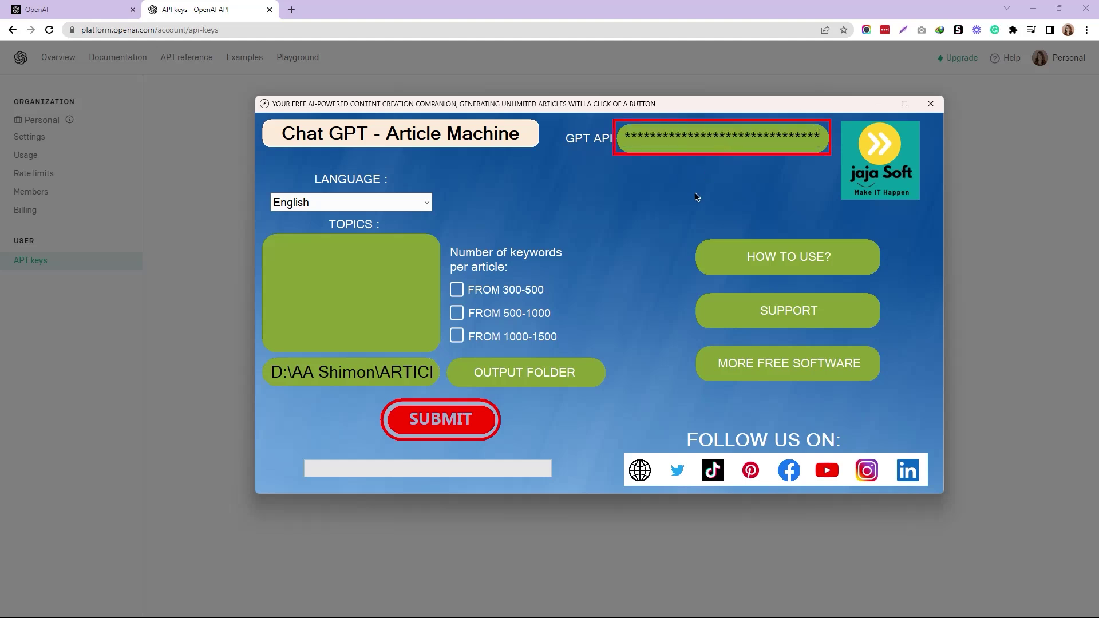